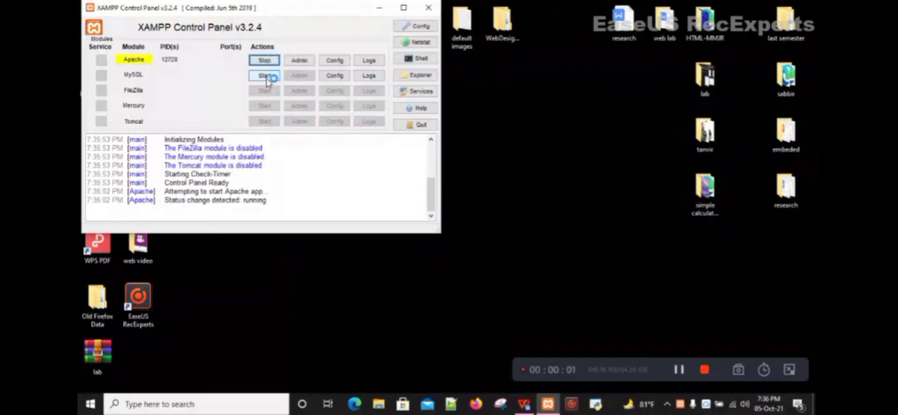
Start the MySQL module and open the Apache admin page in the browser
left_click(267, 78)
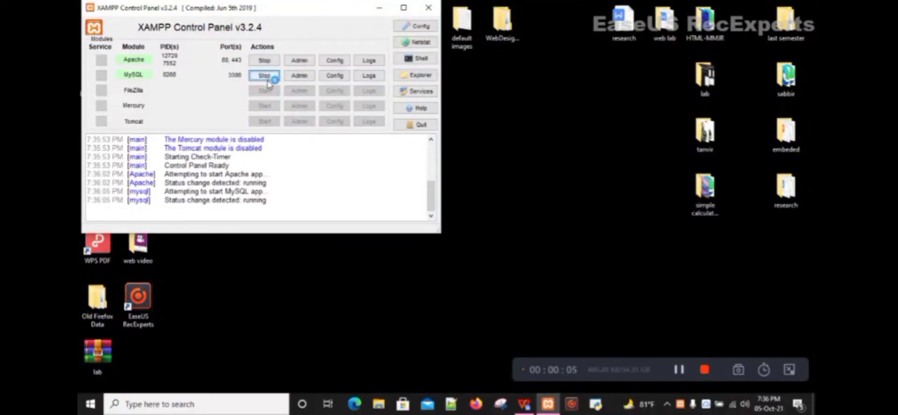
left_click(300, 59)
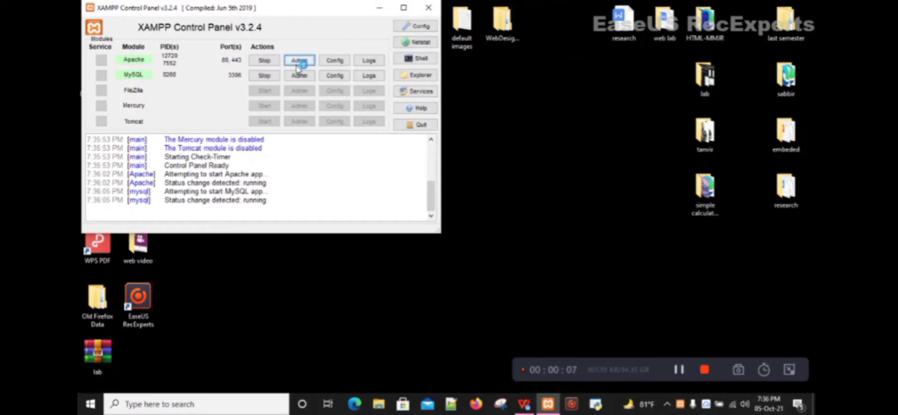
Go to the local WordPress dashboard at localhost/wordp/wp-admin/
left_click(267, 29)
left_click(267, 31)
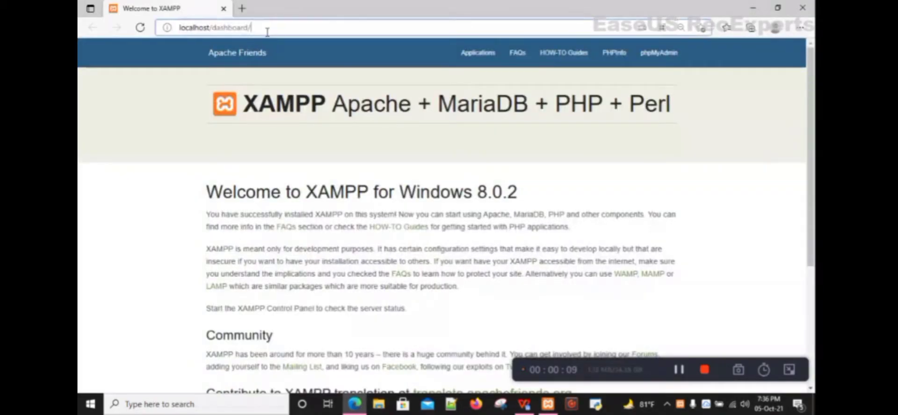
key("BackSpace")
key("BackSpace")
key("BackSpace")
key("BackSpace")
key("BackSpace")
key("BackSpace")
key("BackSpace")
key("BackSpace")
key("BackSpace")
key("BackSpace")
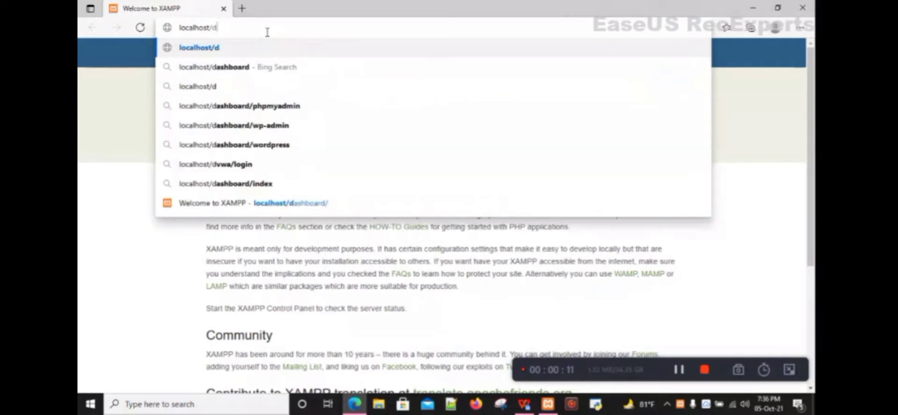
type("wordp/")
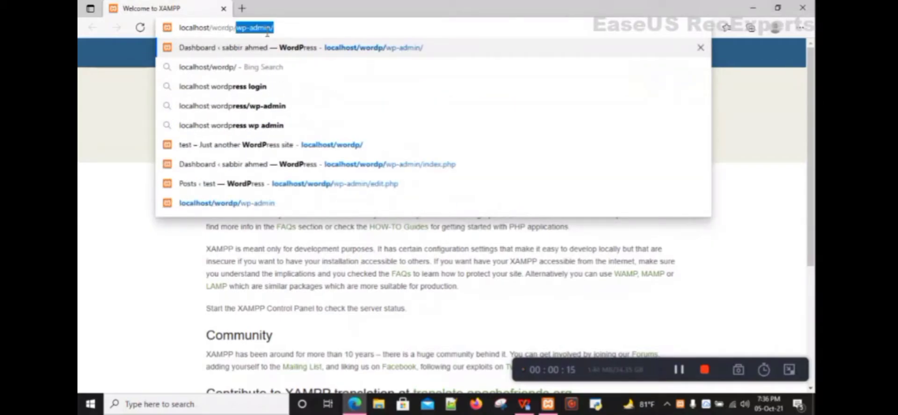
key("Return")
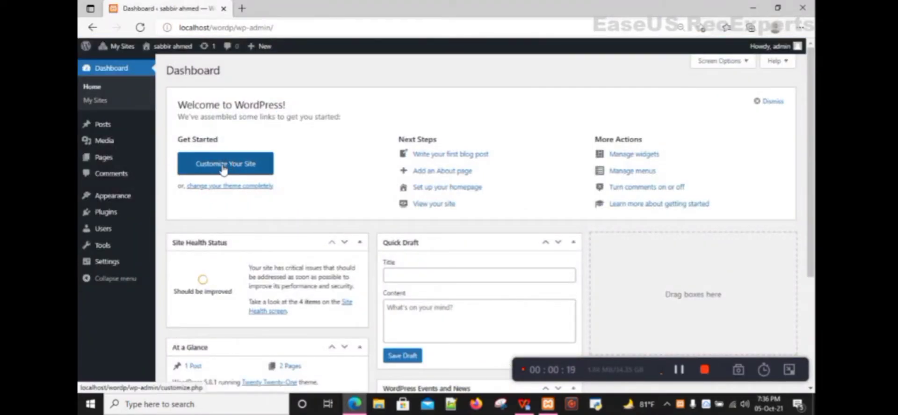
Open the list of all posts and create a new post titled "southeast"
mouse_move(113, 131)
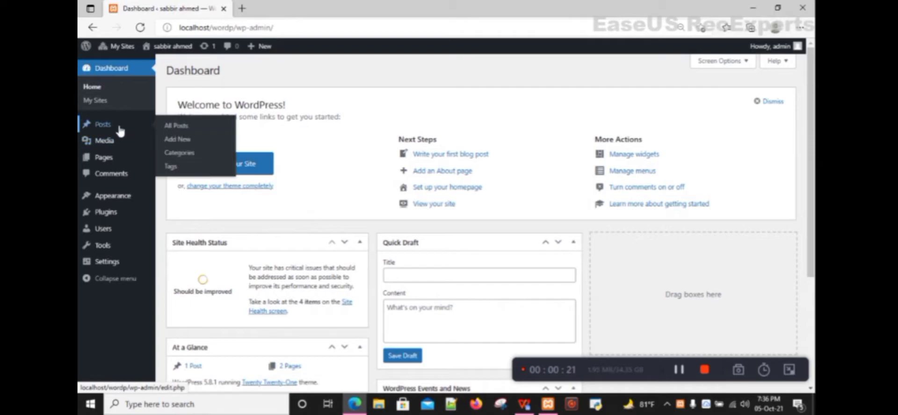
left_click(189, 130)
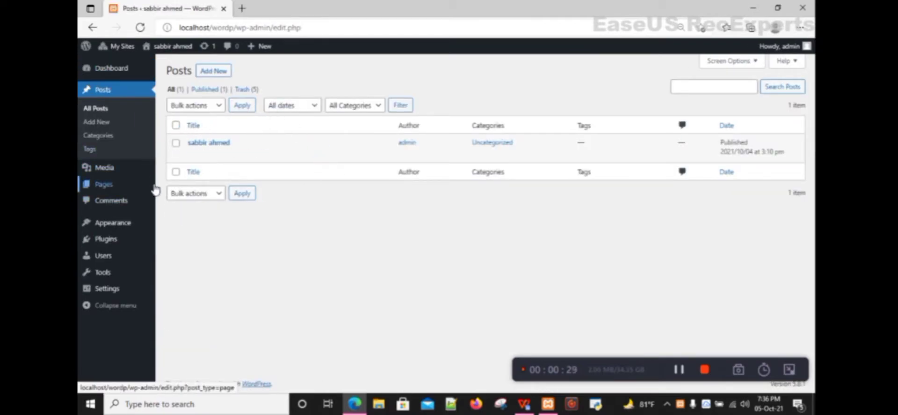
left_click(198, 142)
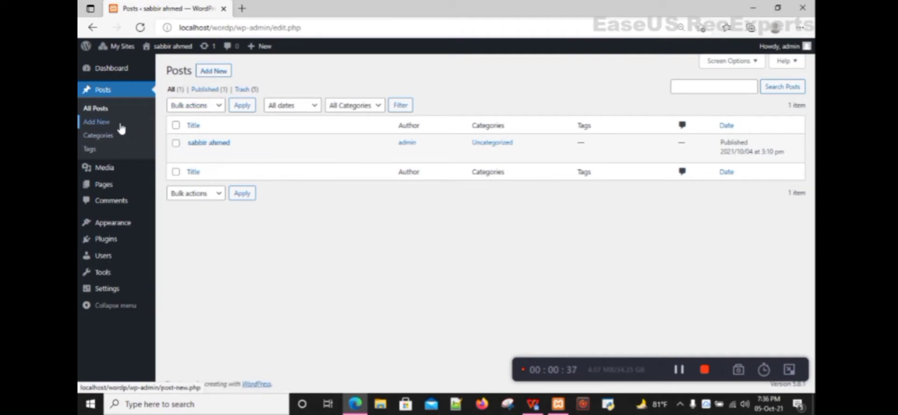
left_click(225, 77)
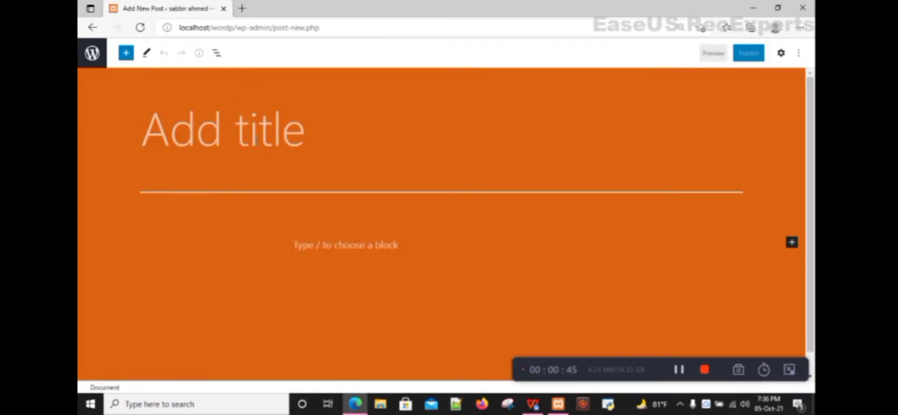
type("soi")
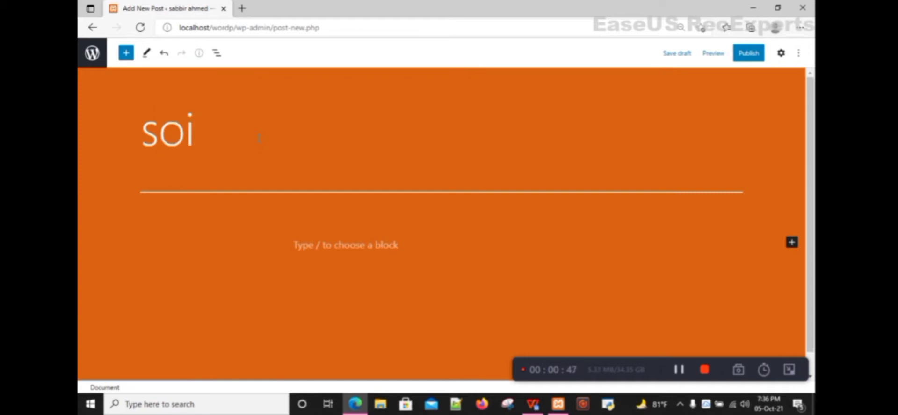
type("uthes")
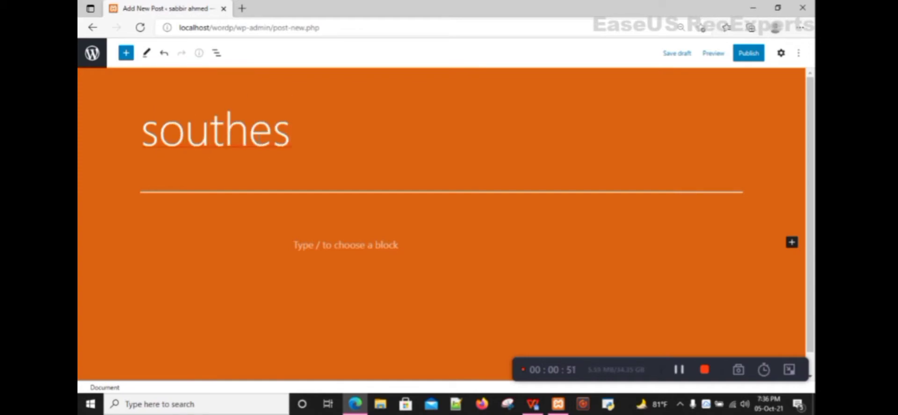
key("BackSpace")
type("ast")
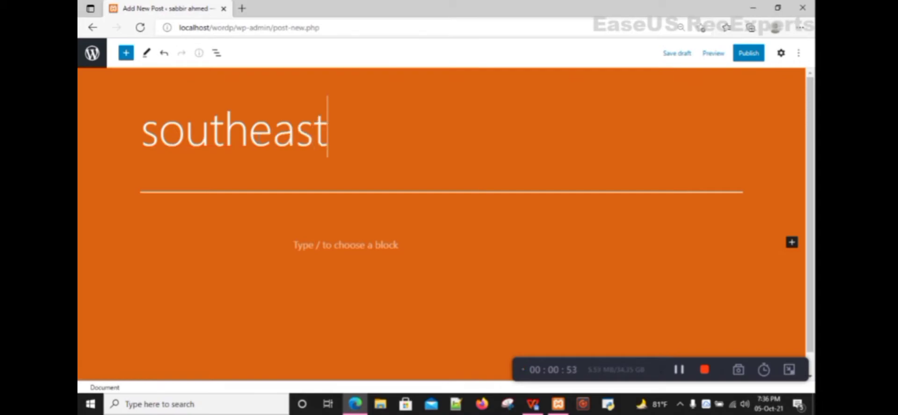
key("Return")
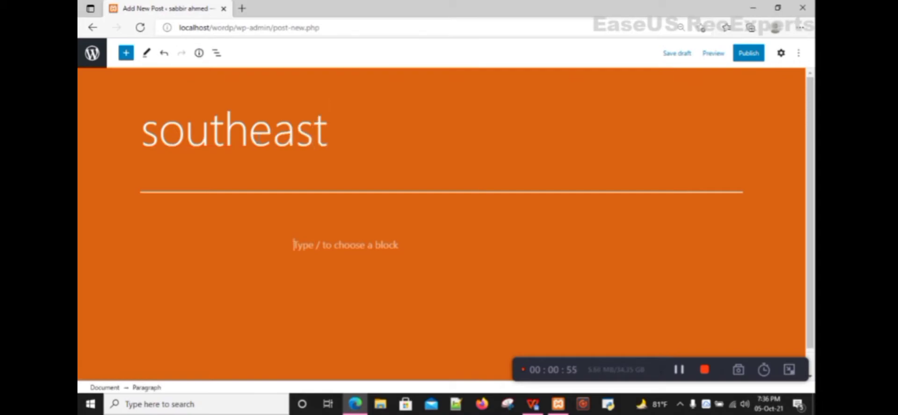
Publish the "southeast" post and reload its edit page
left_click(759, 53)
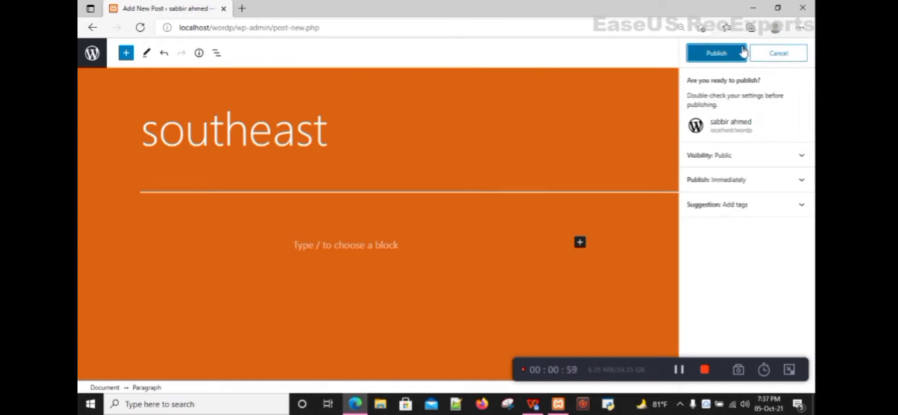
left_click(744, 52)
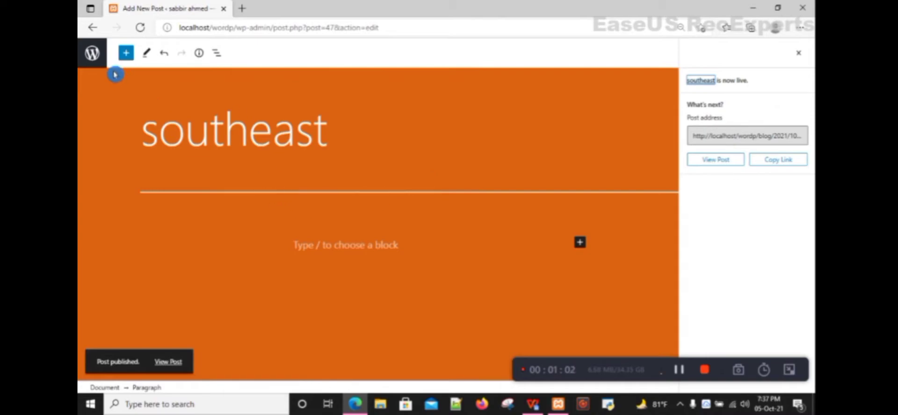
left_click(146, 33)
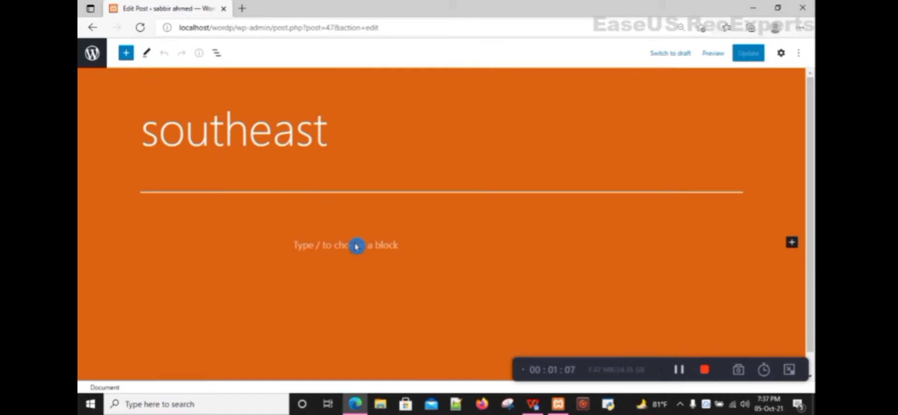
scroll(409, 268, "down", 1)
scroll(410, 265, "up", 1)
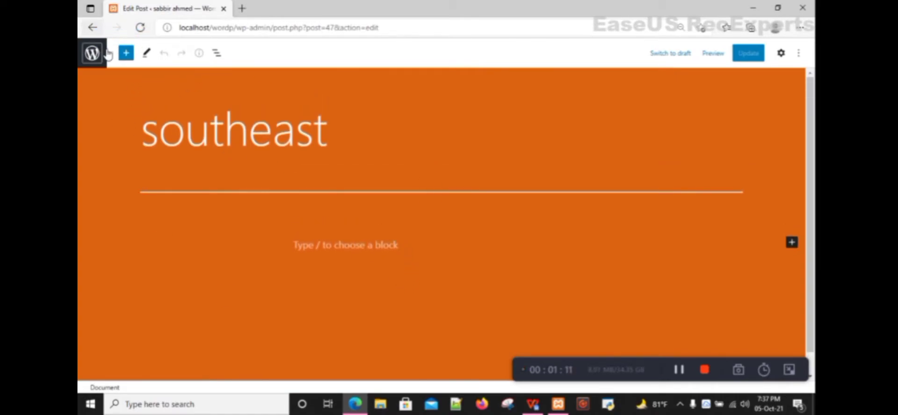
Return to the posts list and move the "southeast" post to the trash with a bulk action
left_click(92, 56)
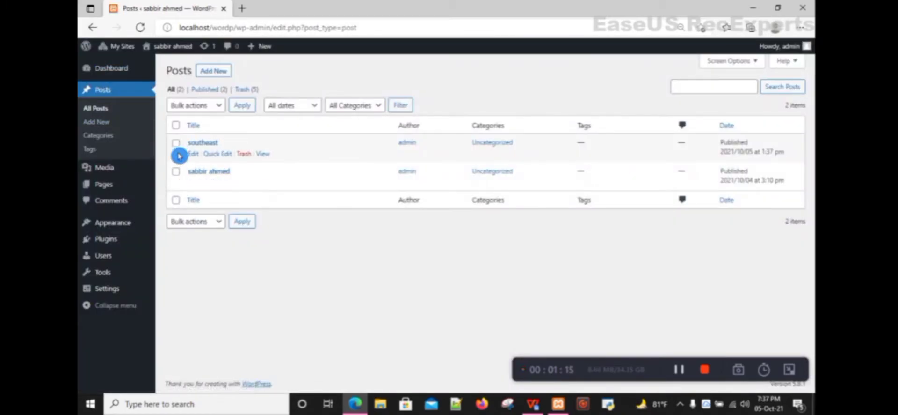
left_click(220, 226)
left_click(199, 255)
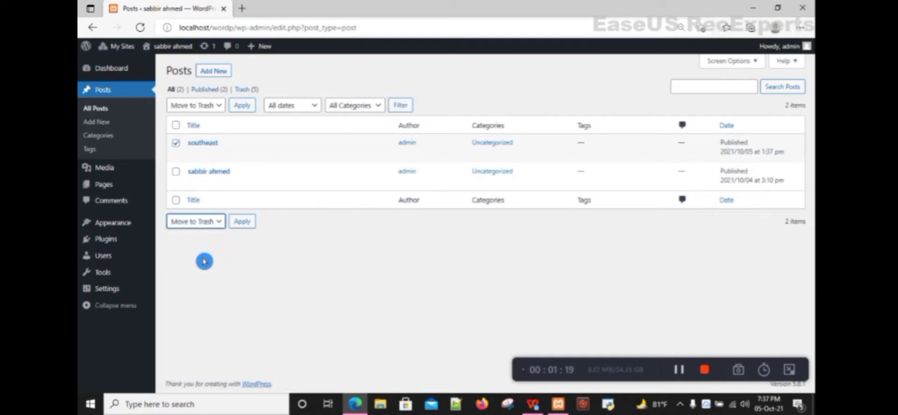
left_click(248, 227)
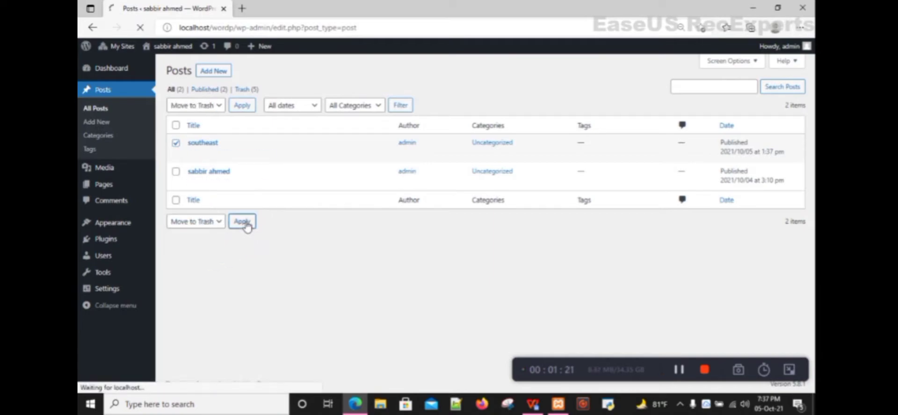
Look at the blank new-post editor and the Categories and Tags screens for posts
left_click(109, 127)
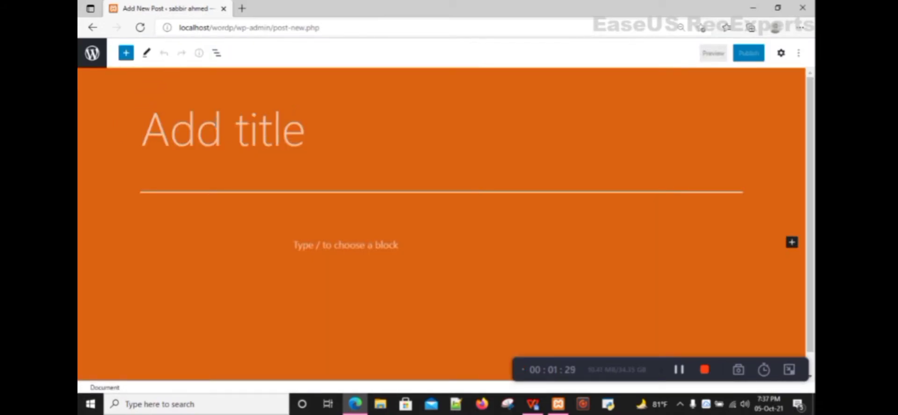
left_click(94, 49)
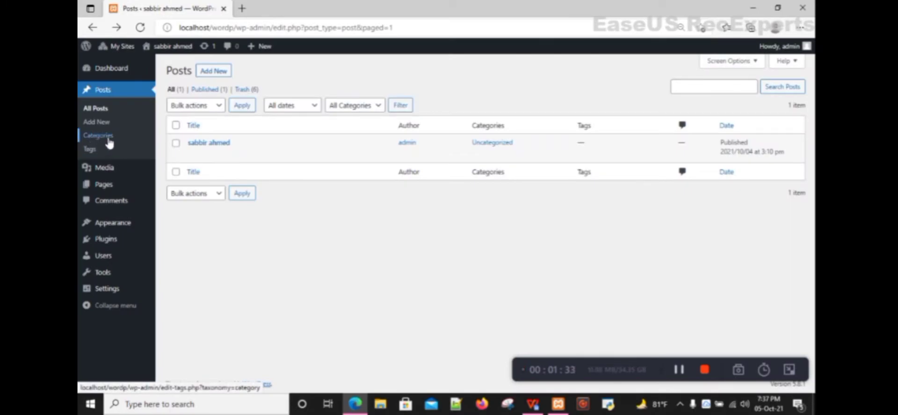
left_click(109, 141)
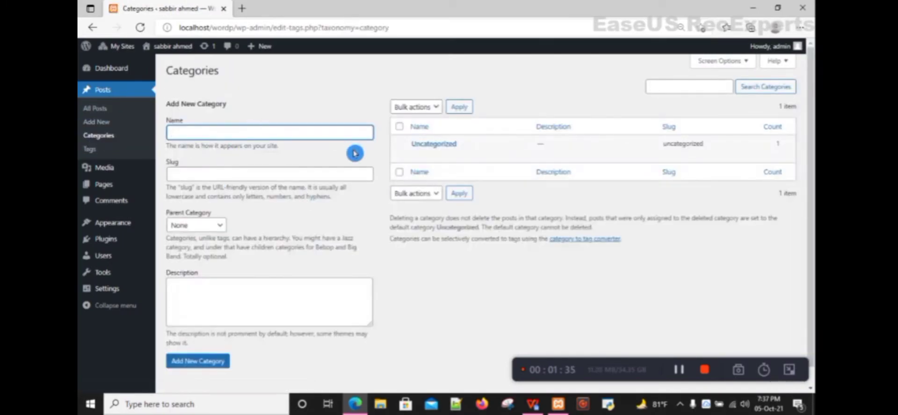
left_click(243, 147)
left_click(91, 148)
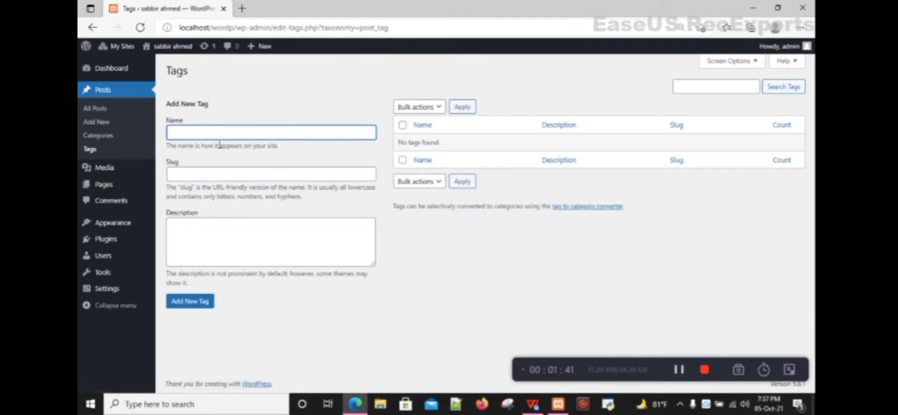
View the media library, the list of pages and the comments list
left_click(107, 172)
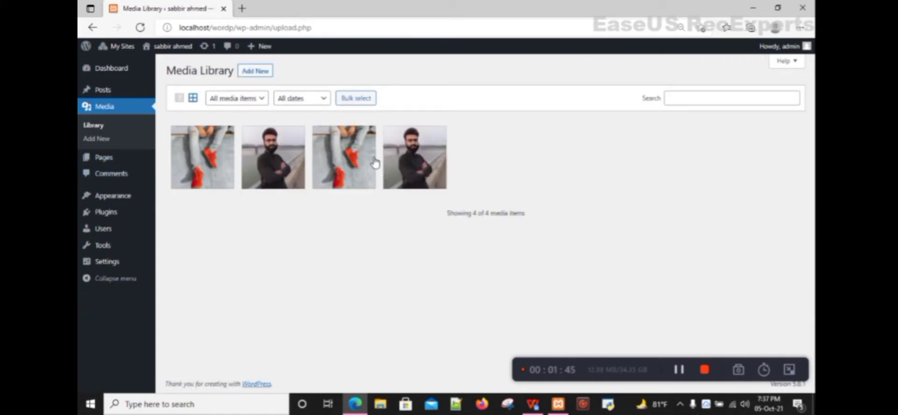
left_click(103, 158)
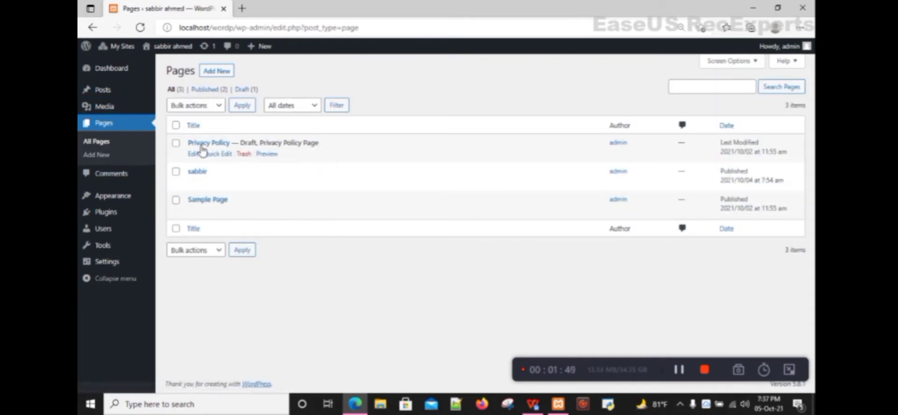
left_click(123, 178)
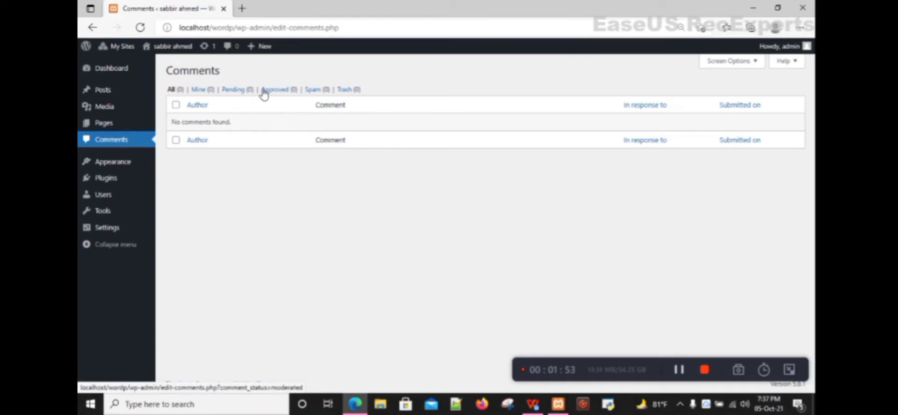
Examine the current theme under Appearance and view the installed plugins
mouse_move(108, 163)
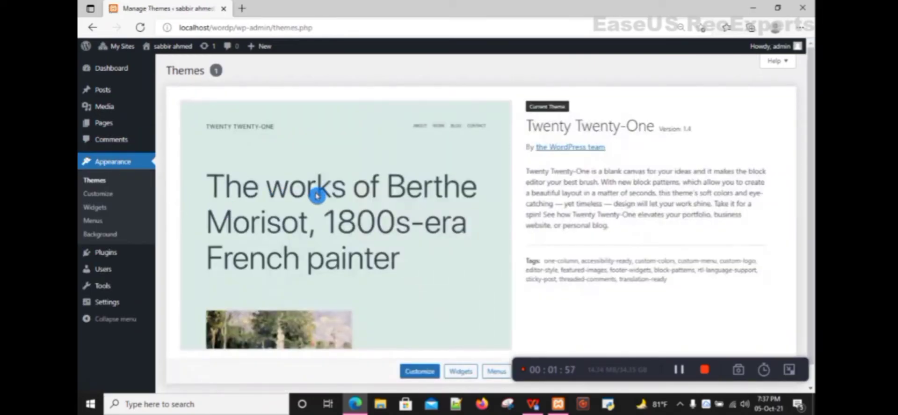
scroll(318, 190, "down", 1)
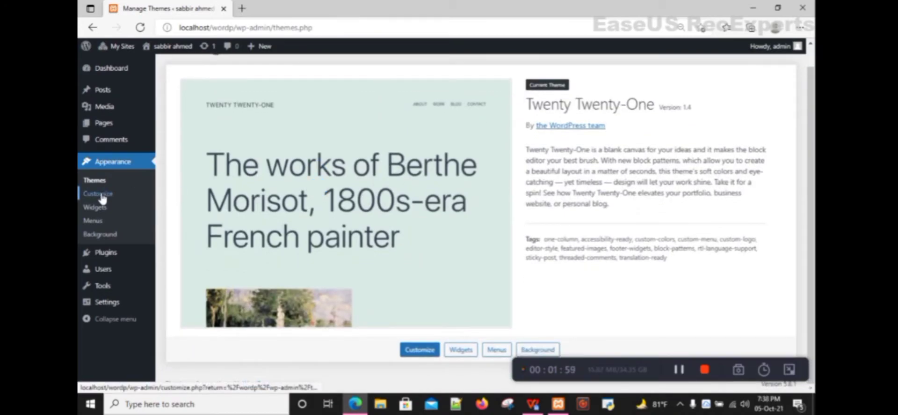
left_click(118, 234)
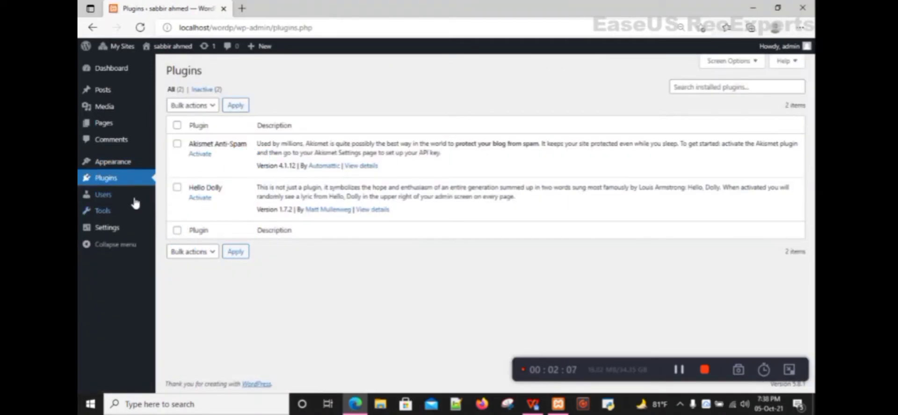
View the users list and look through the forms for adding an existing or a new user
left_click(132, 199)
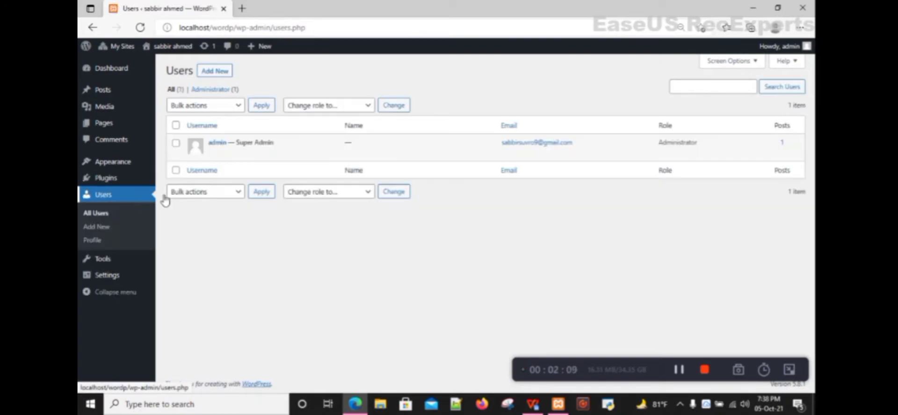
left_click(216, 75)
left_click(327, 134)
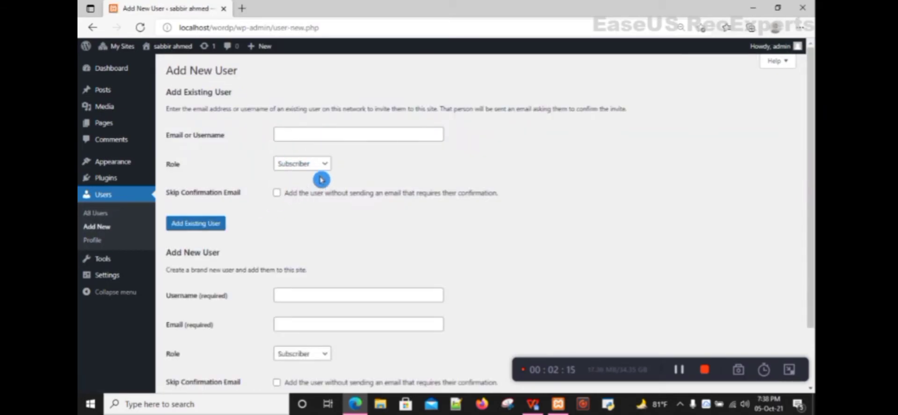
scroll(234, 275, "down", 1)
scroll(234, 275, "down", 1)
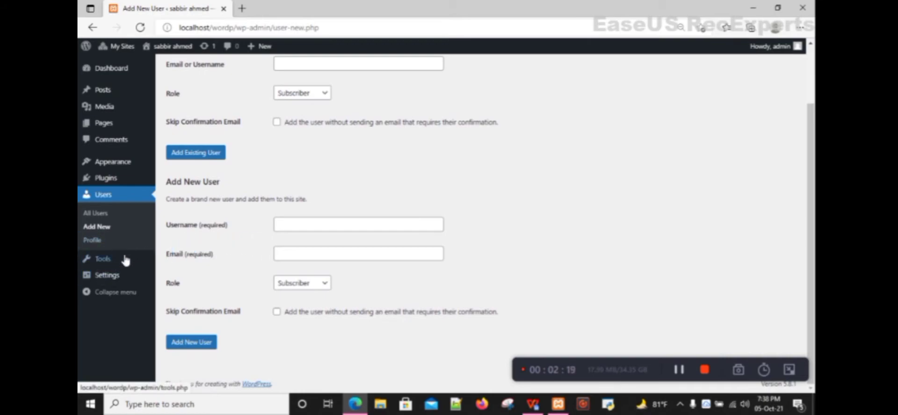
Open the Import tools and look over the available importers
left_click(106, 262)
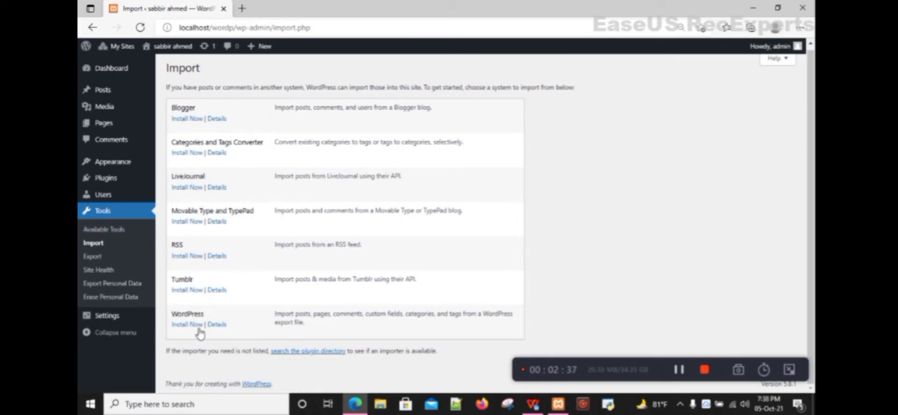
Open the Export tools and look over the choices of content to export
left_click(96, 259)
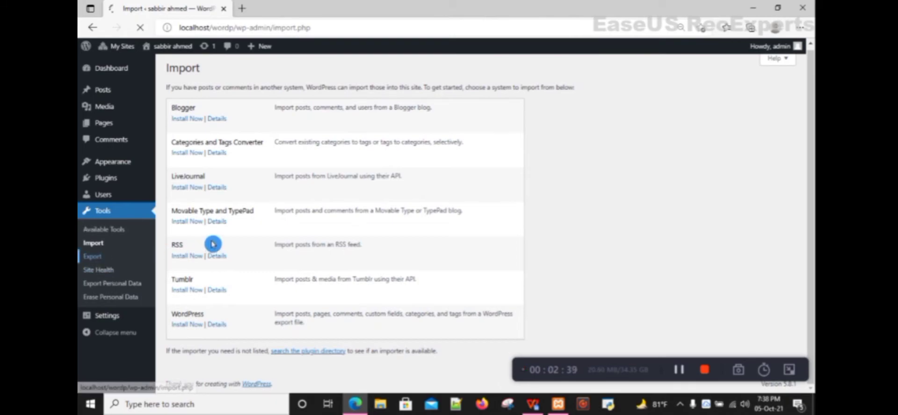
left_click(185, 241)
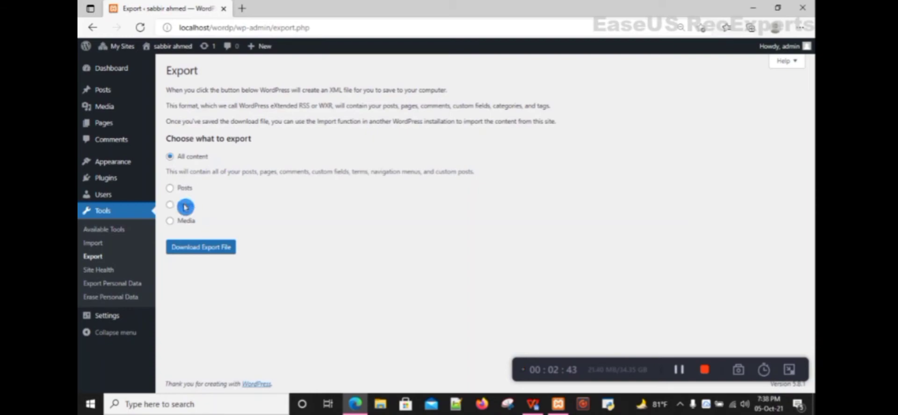
left_click(205, 244)
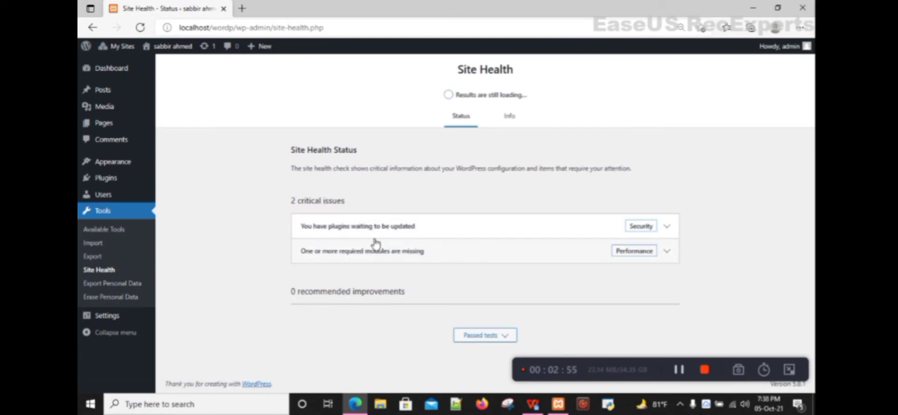
Expand the Site Health issue about plugins waiting to be updated and look through its details and the remaining issues
left_click(646, 229)
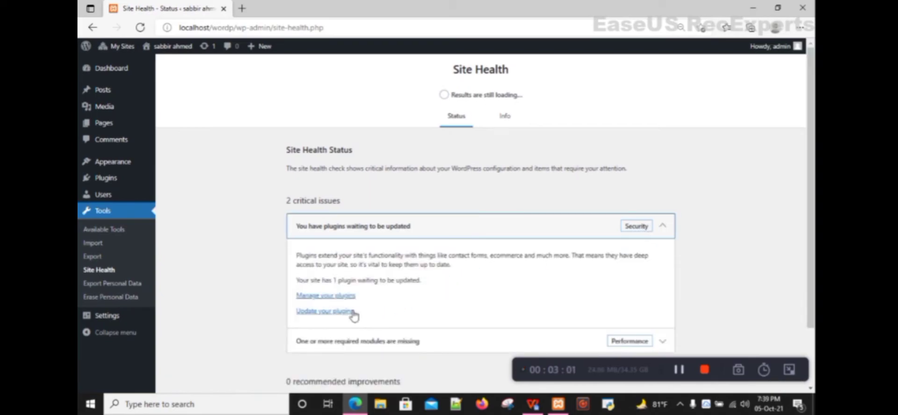
scroll(356, 272, "down", 1)
scroll(349, 263, "down", 1)
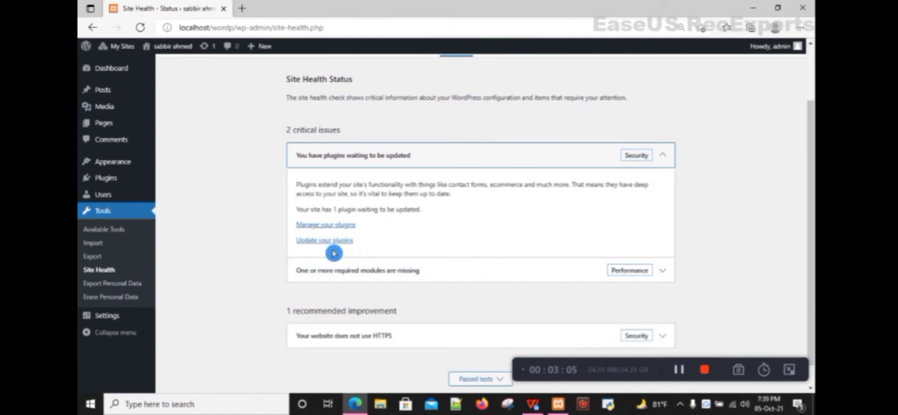
Open the General Settings and look through the site details, language, timezone, date format and time format options
left_click(107, 319)
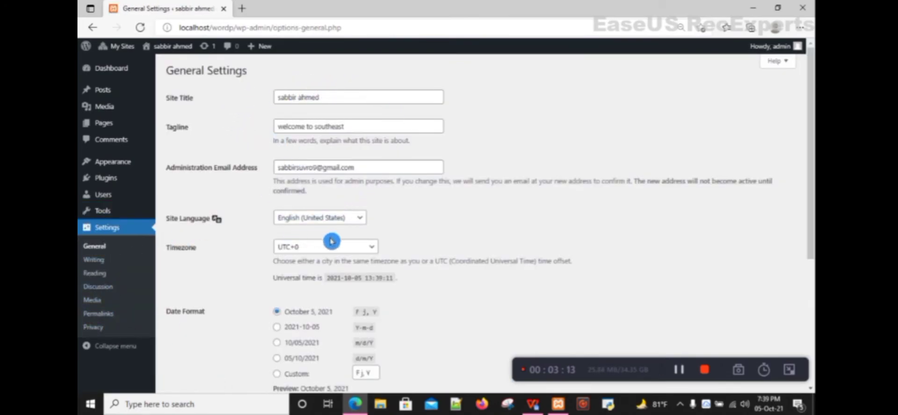
scroll(342, 310, "down", 2)
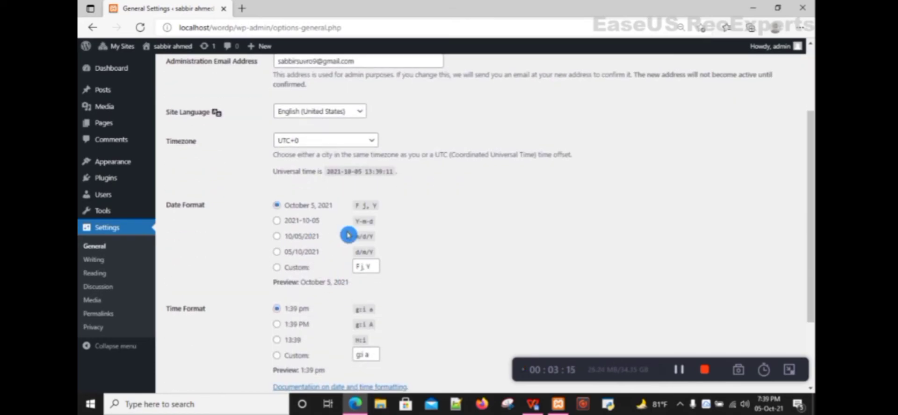
scroll(214, 295, "down", 2)
scroll(231, 290, "up", 1)
scroll(232, 287, "down", 1)
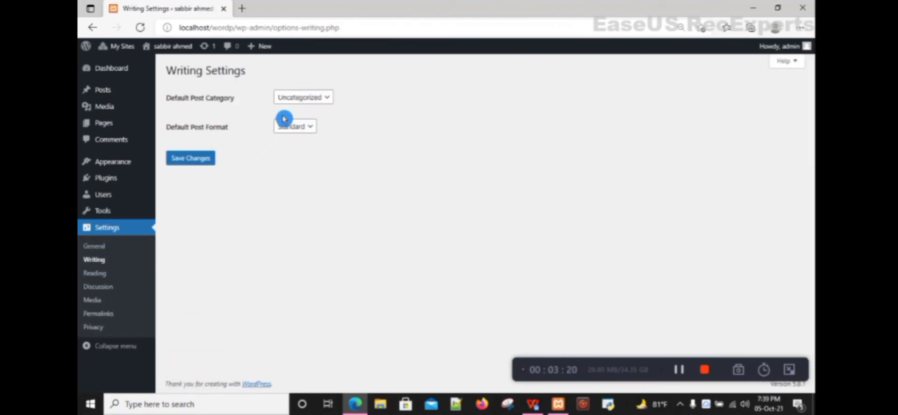
Look over the available default post categories and default post formats in the Writing Settings without changing them
left_click(326, 97)
left_click(325, 109)
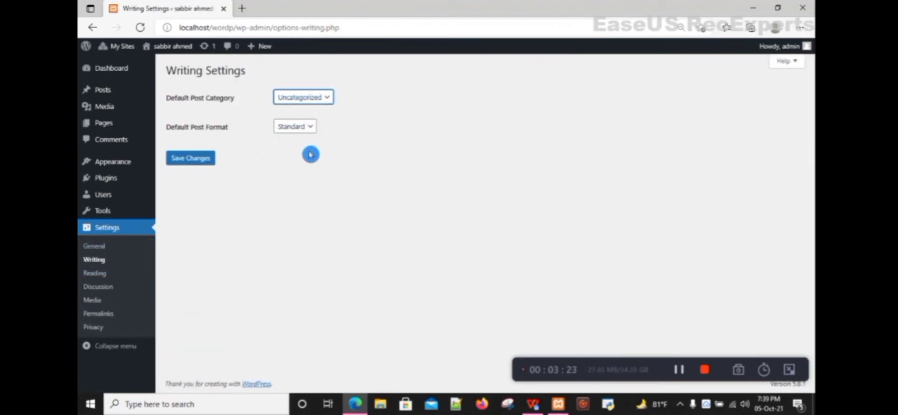
left_click(311, 126)
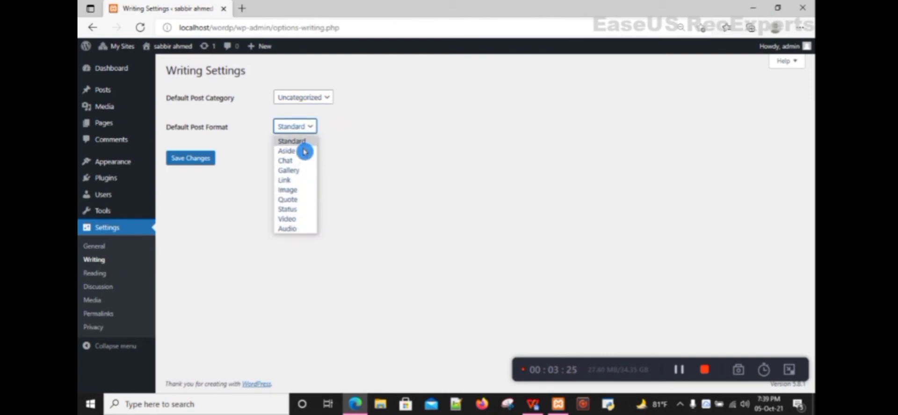
left_click(231, 208)
View the Reading and Media settings and look through the comment options in the Discussion Settings
left_click(100, 273)
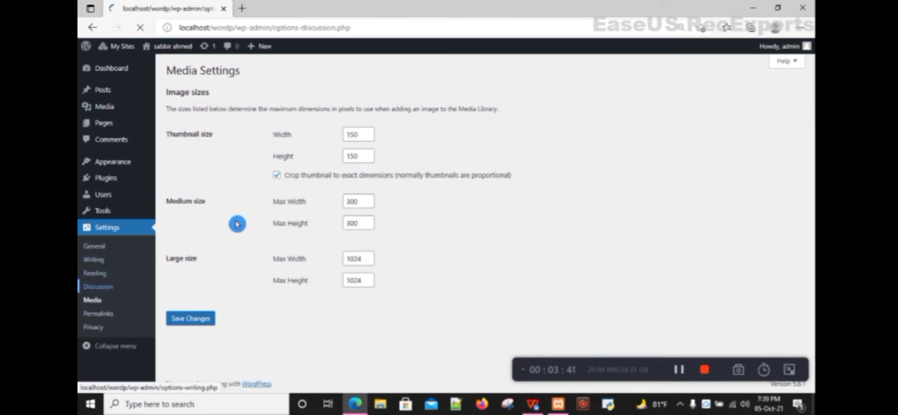
scroll(312, 198, "down", 5)
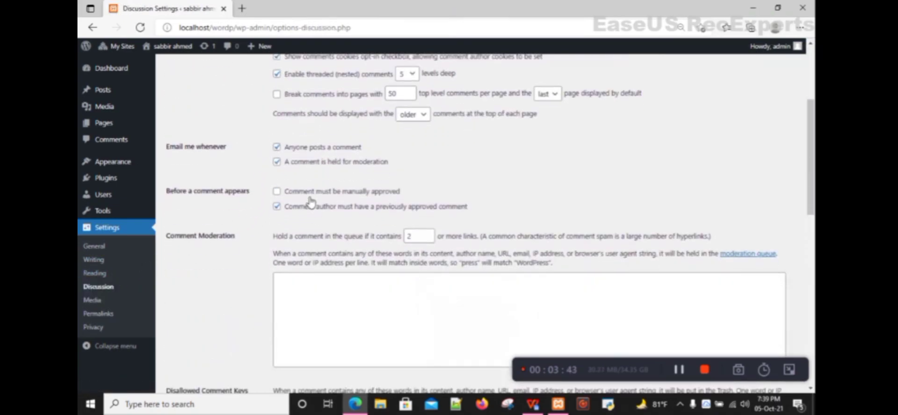
scroll(311, 196, "up", 5)
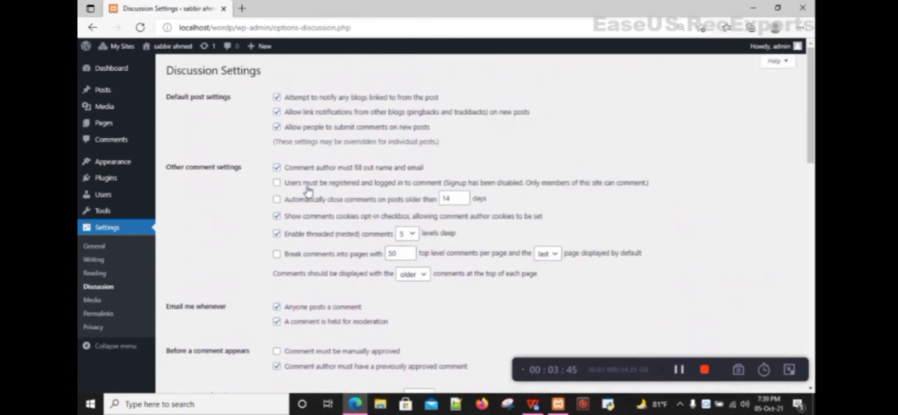
Collapse the admin navigation menu and expand it again
left_click(120, 346)
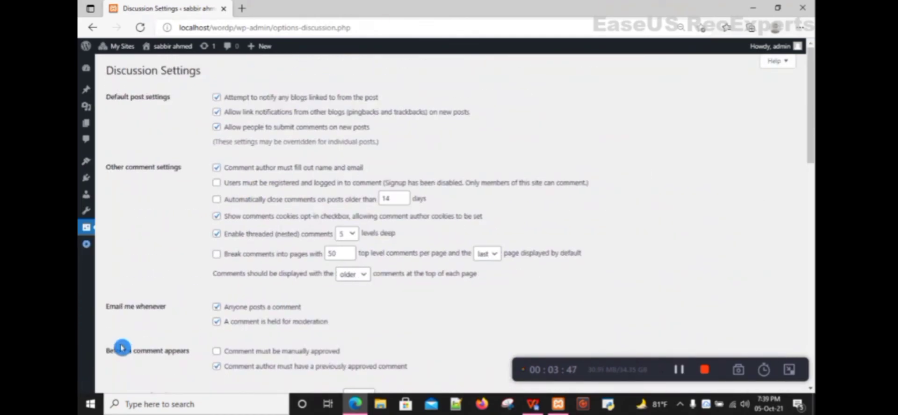
left_click(88, 246)
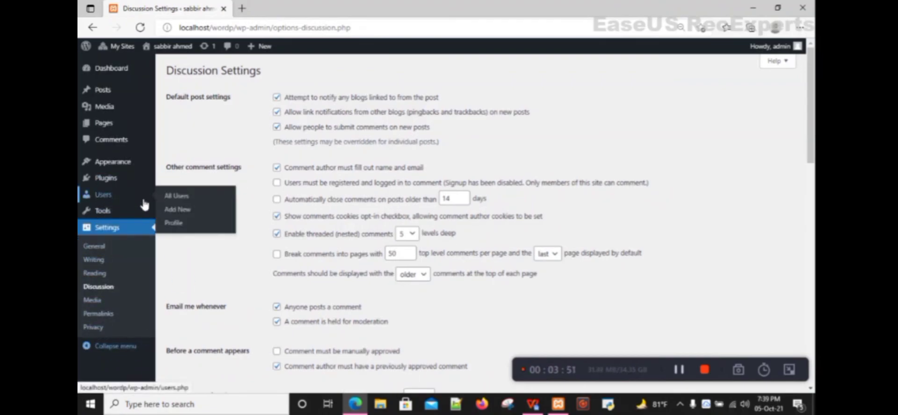